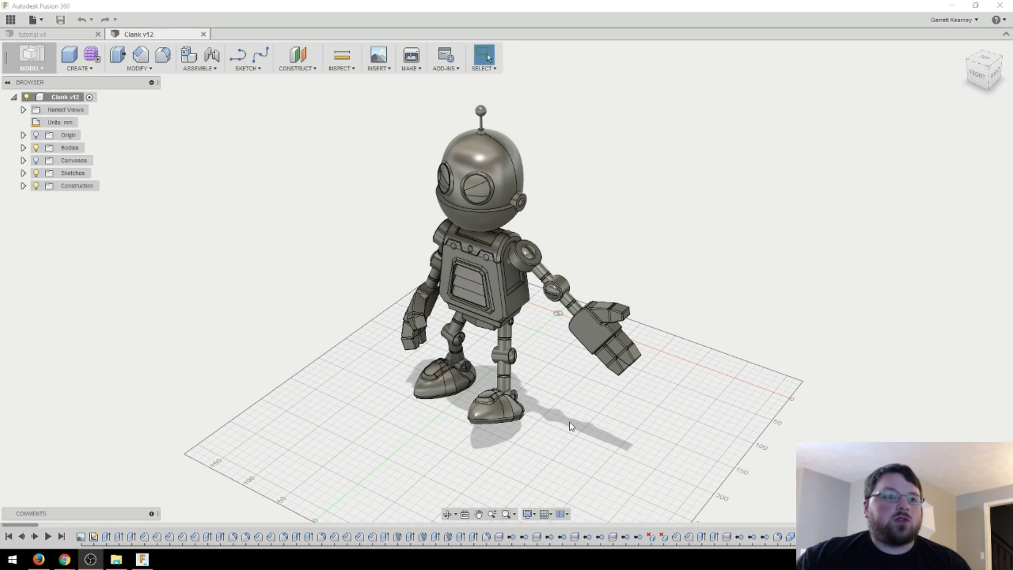
{"action": "middle_click_drag", "start_coordinate": [571, 427], "coordinate": [660, 423], "text": "shift"}
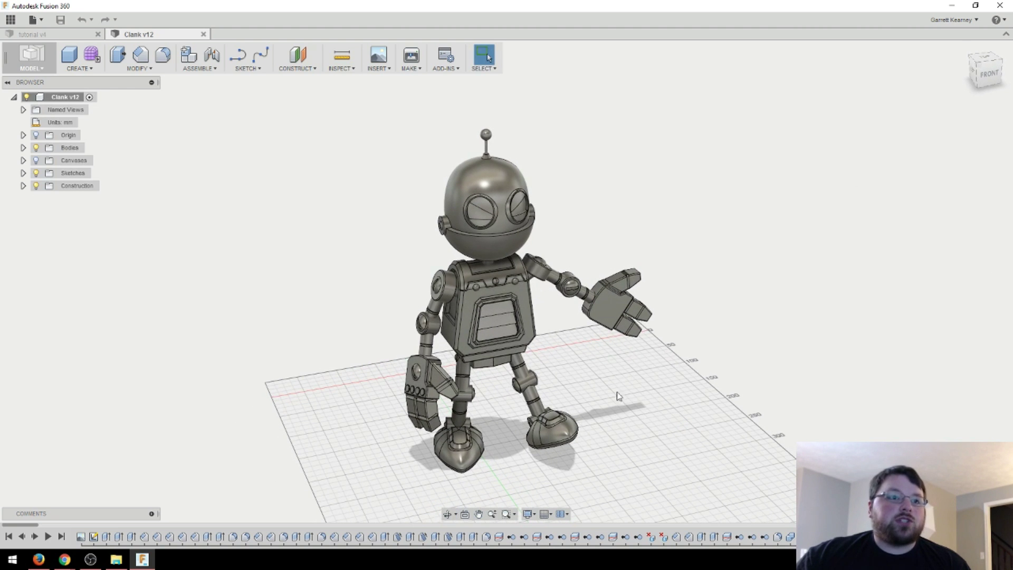
{"action": "middle_click_drag", "start_coordinate": [626, 407], "coordinate": [654, 404], "text": "shift"}
{"action": "middle_click_drag", "start_coordinate": [543, 469], "coordinate": [509, 451], "text": "shift"}
{"action": "middle_click_drag", "start_coordinate": [654, 417], "coordinate": [595, 362], "text": "shift"}
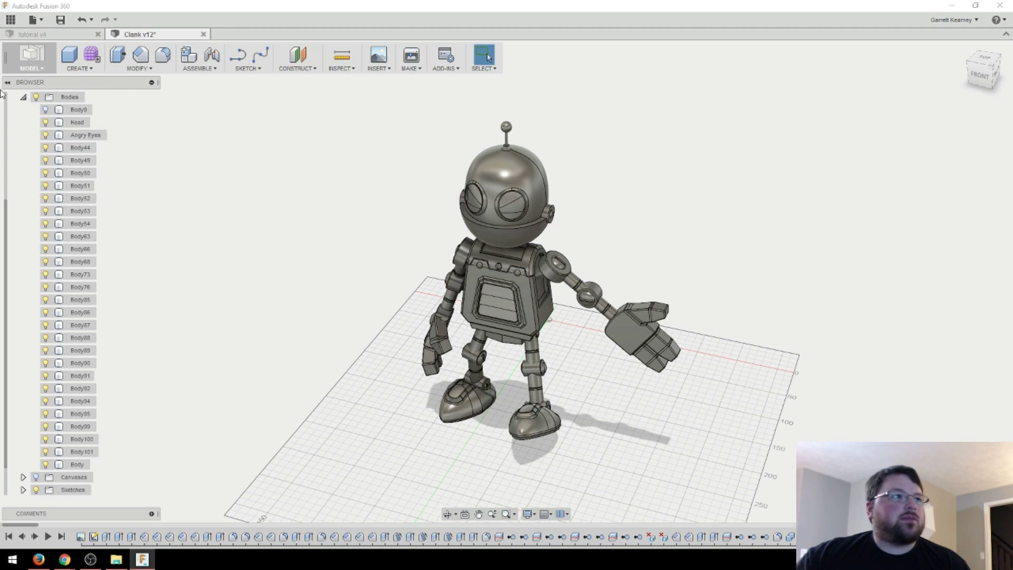
Expand the Bodies folder and highlight Body44, Body49 and Body50 individually to identify the outstretched arm's parts.
{"action": "left_click", "coordinate": [25, 99]}
{"action": "mouse_move", "coordinate": [588, 380]}
{"action": "middle_mouse_down", "text": "shift"}
{"action": "mouse_move", "coordinate": [618, 373]}
{"action": "mouse_move", "coordinate": [606, 365]}
{"action": "mouse_move", "coordinate": [589, 385]}
{"action": "mouse_move", "coordinate": [579, 375]}
{"action": "mouse_move", "coordinate": [587, 380]}
{"action": "middle_mouse_up", "text": "shift"}
{"action": "scroll", "coordinate": [607, 379], "scroll_direction": "up", "scroll_amount": 5}
{"action": "middle_click_drag", "start_coordinate": [565, 300], "coordinate": [577, 416]}
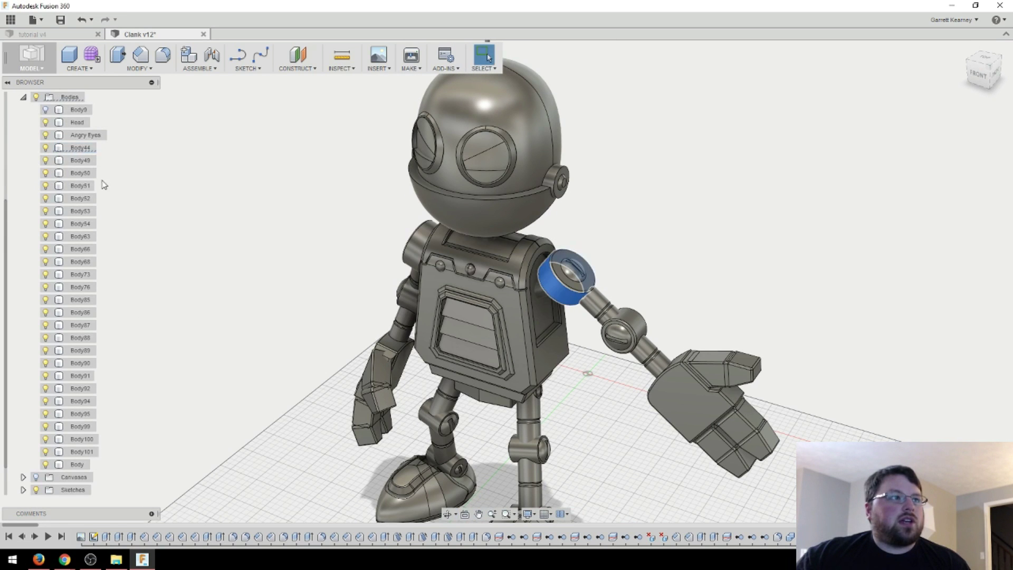
{"action": "left_click", "coordinate": [84, 148]}
{"action": "left_click", "coordinate": [84, 160]}
{"action": "left_click", "coordinate": [83, 174]}
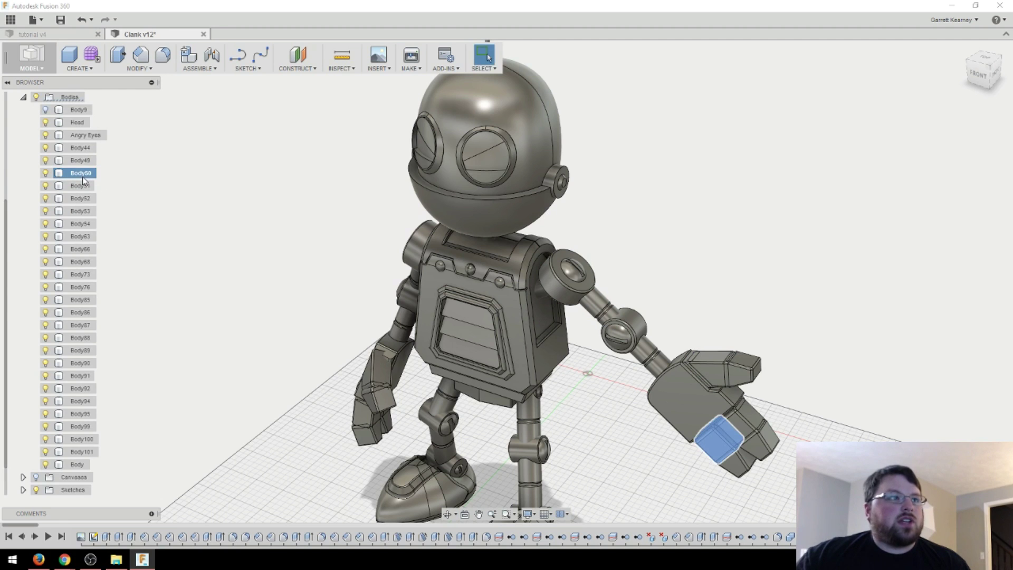
Select Body44, Body49 through Body54 and Body76, which form the robot's outstretched arm, and start the Move command on them.
{"action": "left_click", "coordinate": [82, 148]}
{"action": "left_click", "coordinate": [83, 160], "text": "ctrl"}
{"action": "left_click", "coordinate": [84, 174], "text": "ctrl"}
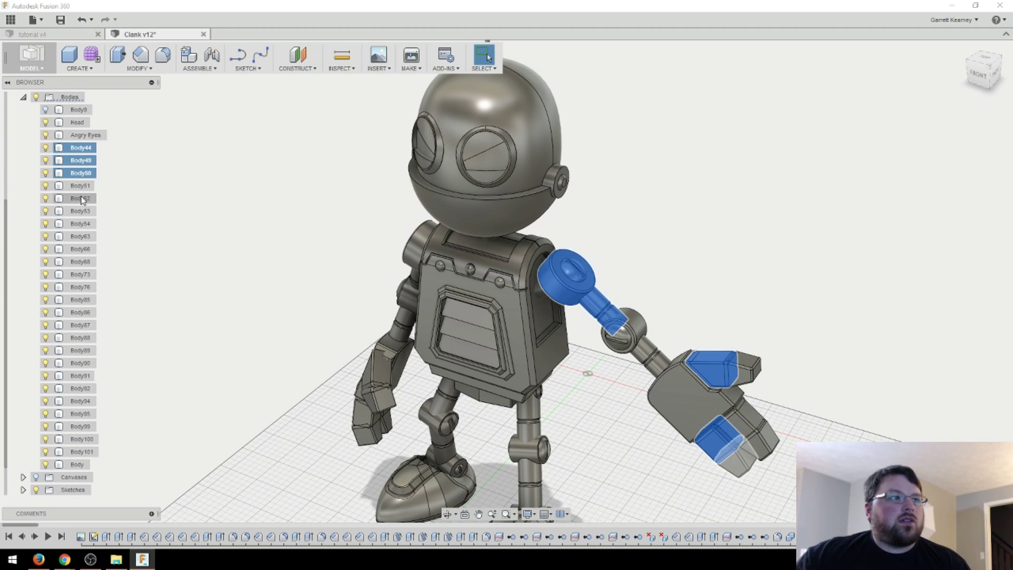
{"action": "left_click", "coordinate": [82, 188], "text": "ctrl"}
{"action": "left_click", "coordinate": [83, 198], "text": "ctrl"}
{"action": "left_click", "coordinate": [84, 211], "text": "ctrl"}
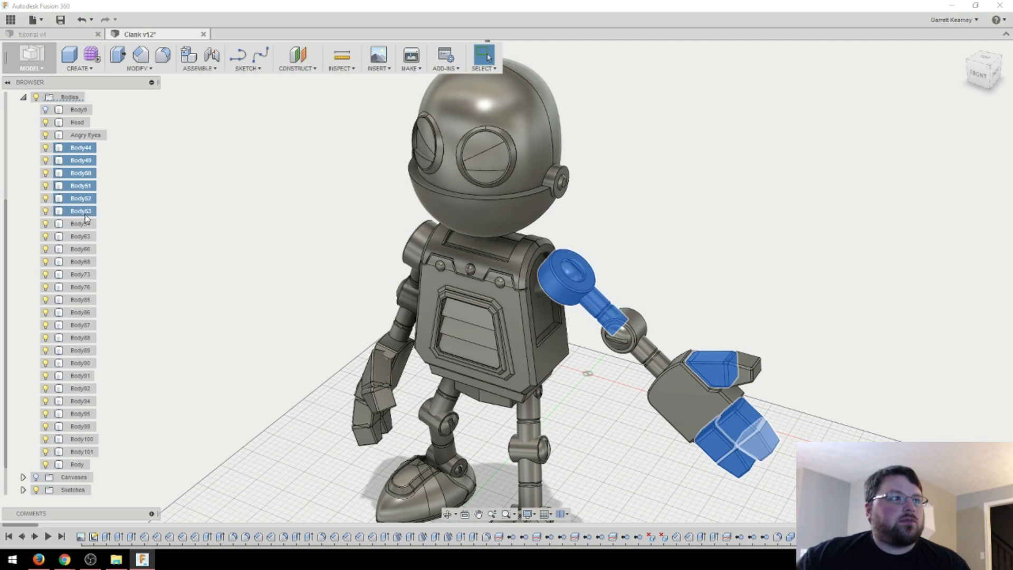
{"action": "left_click", "coordinate": [84, 224], "text": "ctrl"}
{"action": "left_click", "coordinate": [84, 236], "text": "ctrl"}
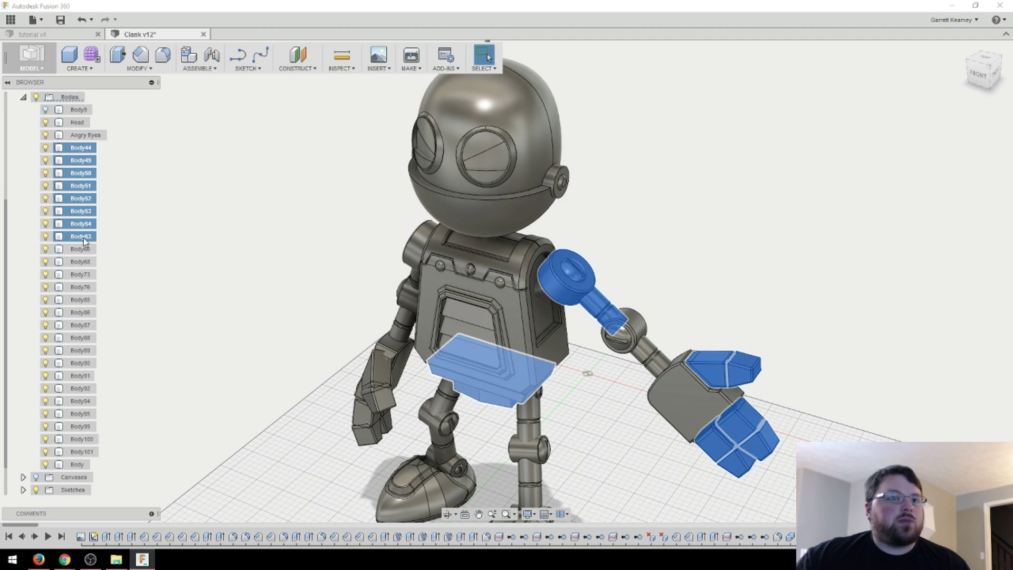
{"action": "left_click", "coordinate": [84, 236], "text": "ctrl"}
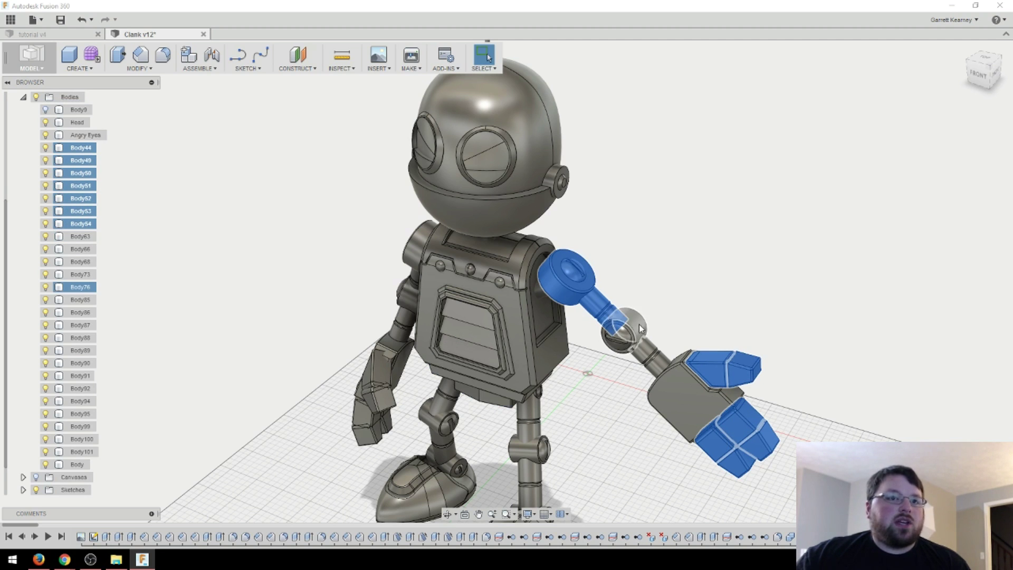
{"action": "left_click", "coordinate": [86, 299], "text": "ctrl"}
{"action": "left_click", "coordinate": [88, 302], "text": "ctrl"}
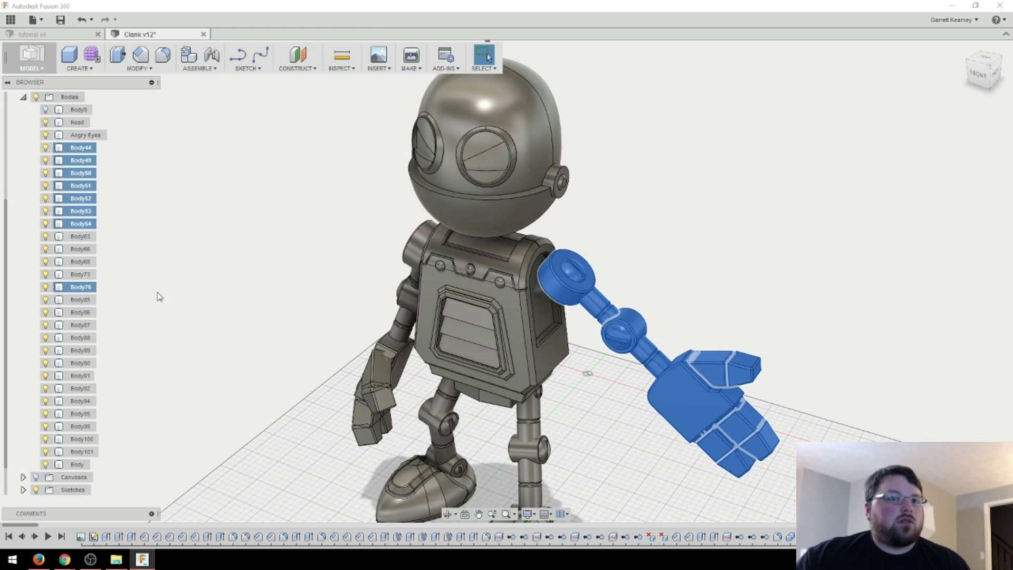
{"action": "mouse_move", "coordinate": [540, 364]}
{"action": "middle_mouse_down", "text": "shift"}
{"action": "mouse_move", "coordinate": [525, 327]}
{"action": "mouse_move", "coordinate": [588, 364]}
{"action": "mouse_move", "coordinate": [579, 347]}
{"action": "mouse_move", "coordinate": [570, 365]}
{"action": "mouse_move", "coordinate": [527, 370]}
{"action": "middle_mouse_up", "text": "shift"}
{"action": "right_click", "coordinate": [455, 286]}
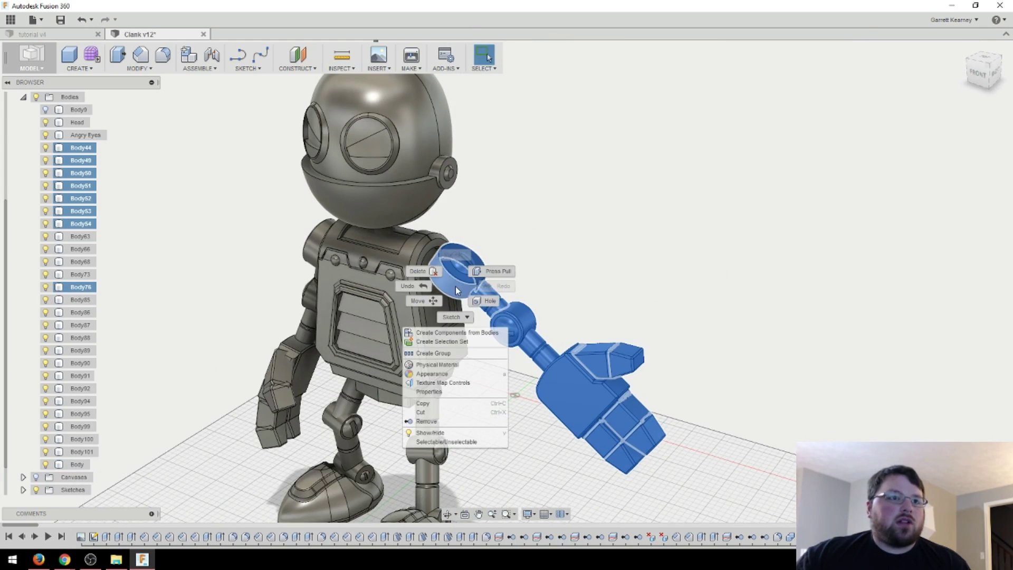
{"action": "left_click", "coordinate": [432, 298]}
{"action": "middle_click_drag", "start_coordinate": [432, 306], "coordinate": [459, 335], "text": "shift"}
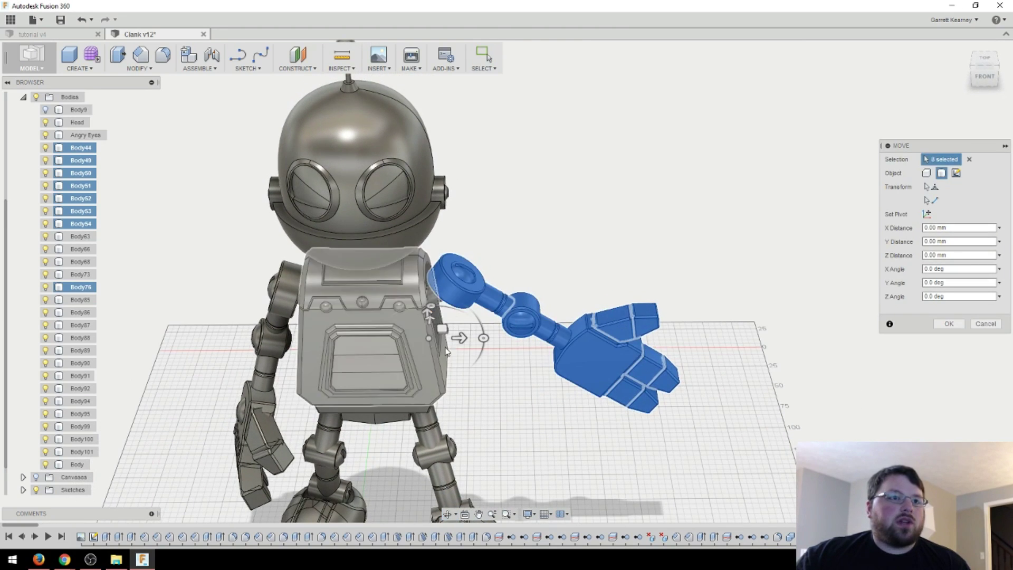
Try the translation and rotation handles of the move manipulator on the arm at its default pivot.
{"action": "mouse_move", "coordinate": [464, 334]}
{"action": "left_mouse_down"}
{"action": "mouse_move", "coordinate": [491, 334]}
{"action": "mouse_move", "coordinate": [460, 337]}
{"action": "left_mouse_up"}
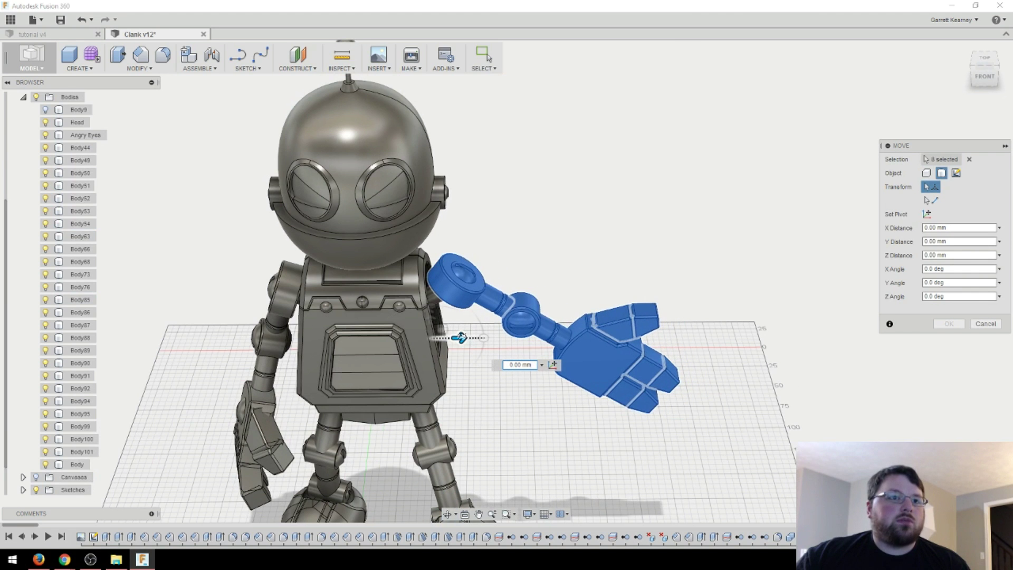
{"action": "middle_click_drag", "start_coordinate": [476, 389], "coordinate": [499, 369], "text": "shift"}
{"action": "mouse_move", "coordinate": [483, 351]}
{"action": "left_mouse_down"}
{"action": "mouse_move", "coordinate": [468, 387]}
{"action": "mouse_move", "coordinate": [443, 402]}
{"action": "mouse_move", "coordinate": [480, 334]}
{"action": "mouse_move", "coordinate": [472, 320]}
{"action": "mouse_move", "coordinate": [482, 352]}
{"action": "left_mouse_up"}
{"action": "middle_click_drag", "start_coordinate": [482, 352], "coordinate": [489, 307], "text": "shift"}
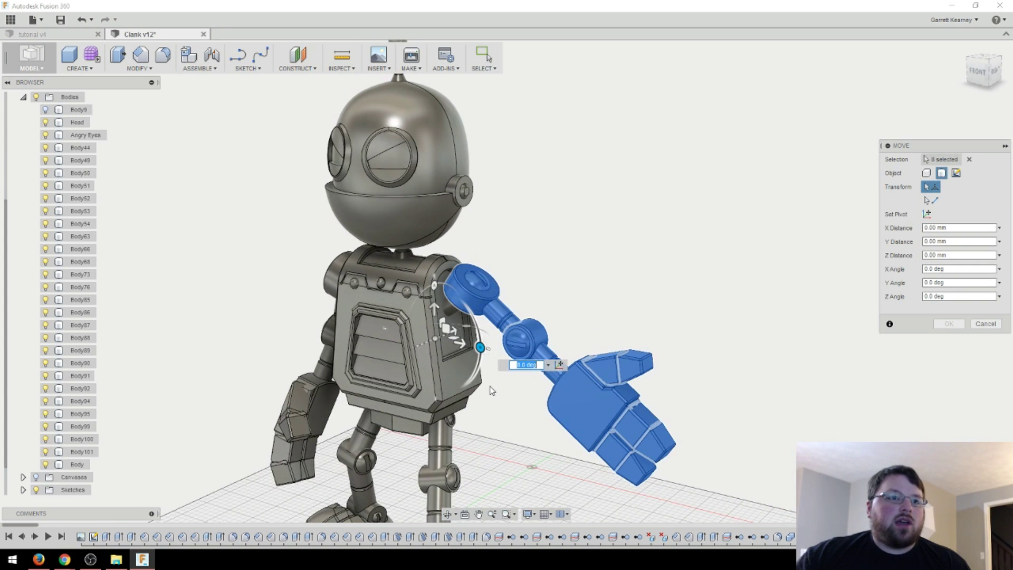
{"action": "middle_click_drag", "start_coordinate": [458, 345], "coordinate": [447, 332], "text": "shift"}
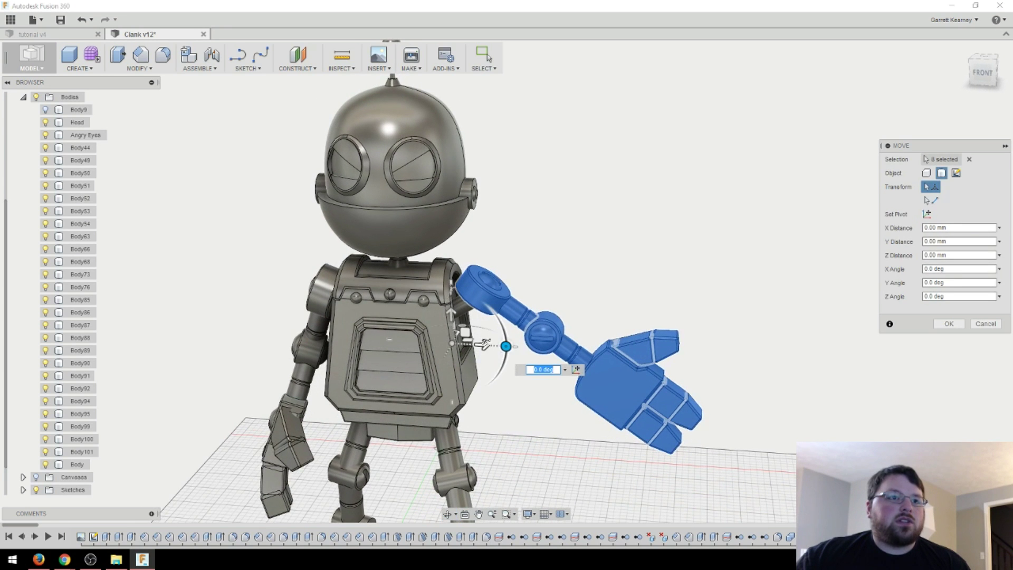
Temporarily hide Body44 and set the arm's move pivot at the centre of the shoulder peg's end face.
{"action": "left_click", "coordinate": [465, 333]}
{"action": "left_click", "coordinate": [505, 346]}
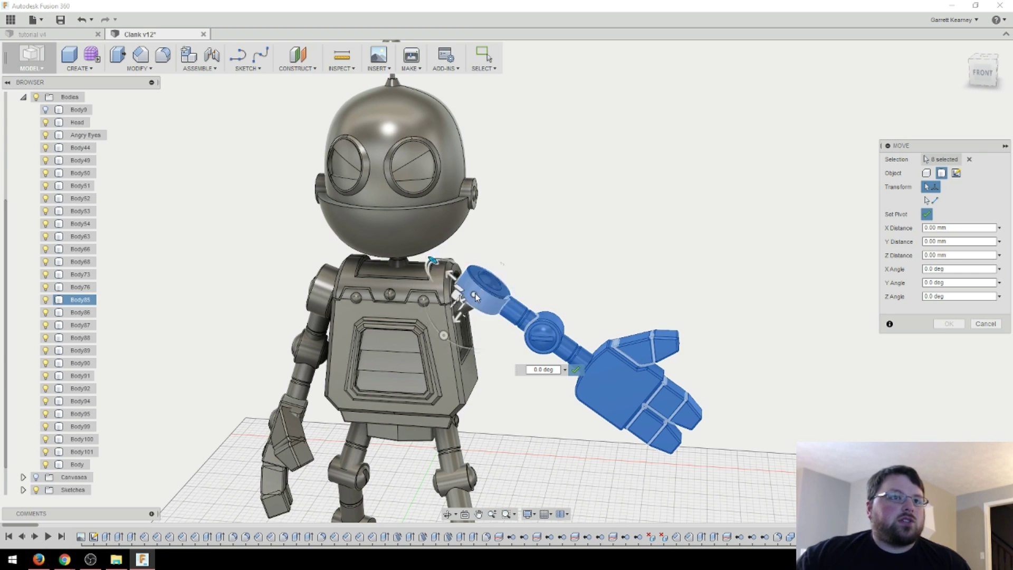
{"action": "left_click", "coordinate": [44, 148]}
{"action": "middle_click_drag", "start_coordinate": [512, 299], "coordinate": [453, 319], "text": "shift"}
{"action": "scroll", "coordinate": [499, 278], "scroll_direction": "up", "scroll_amount": 5}
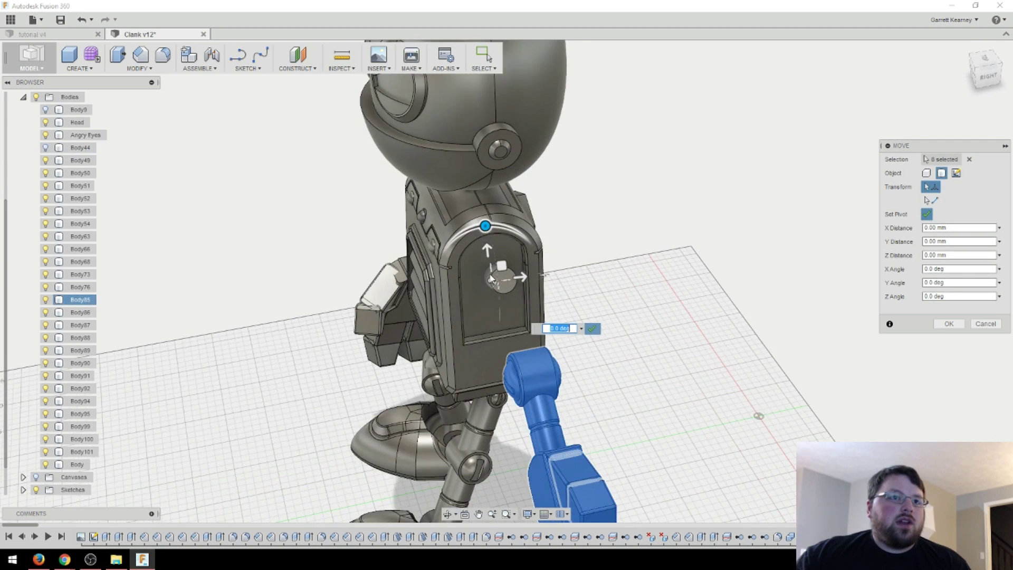
{"action": "left_click", "coordinate": [507, 286]}
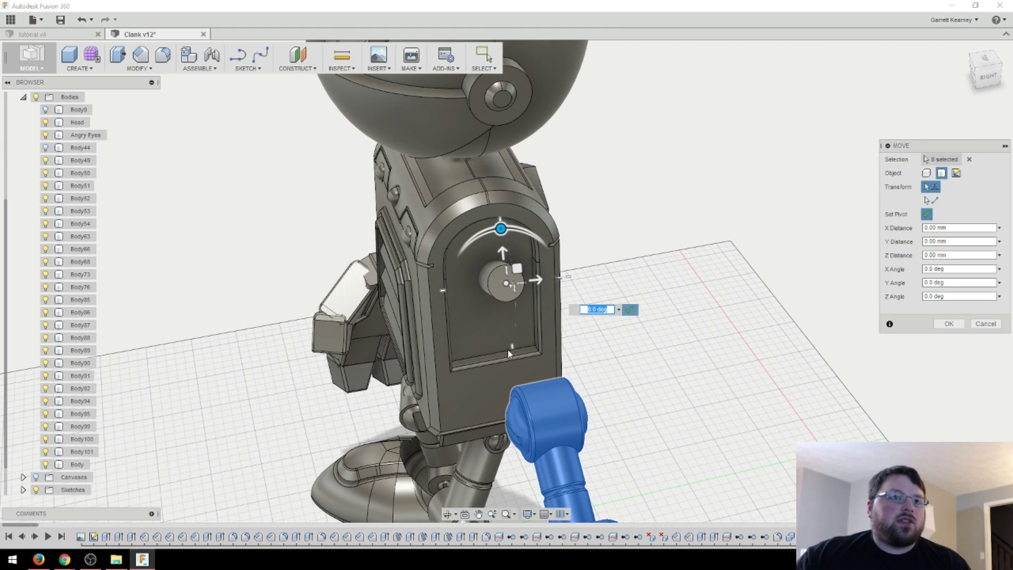
{"action": "mouse_move", "coordinate": [487, 362]}
{"action": "middle_mouse_down", "text": "shift"}
{"action": "mouse_move", "coordinate": [549, 339]}
{"action": "mouse_move", "coordinate": [502, 364]}
{"action": "middle_mouse_up", "text": "shift"}
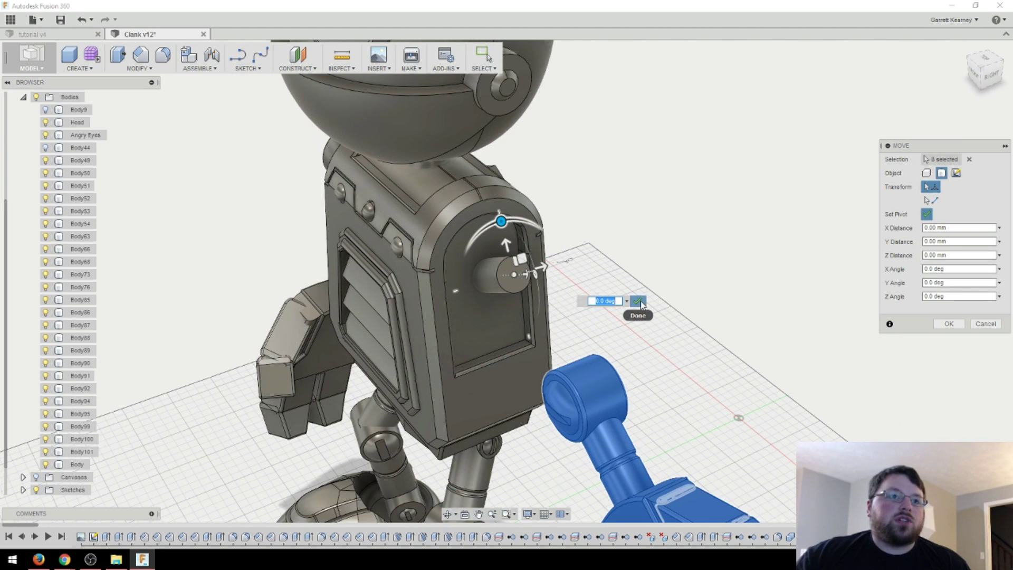
{"action": "left_click_drag", "start_coordinate": [544, 263], "coordinate": [538, 268]}
{"action": "middle_click_drag", "start_coordinate": [507, 319], "coordinate": [467, 300], "text": "shift"}
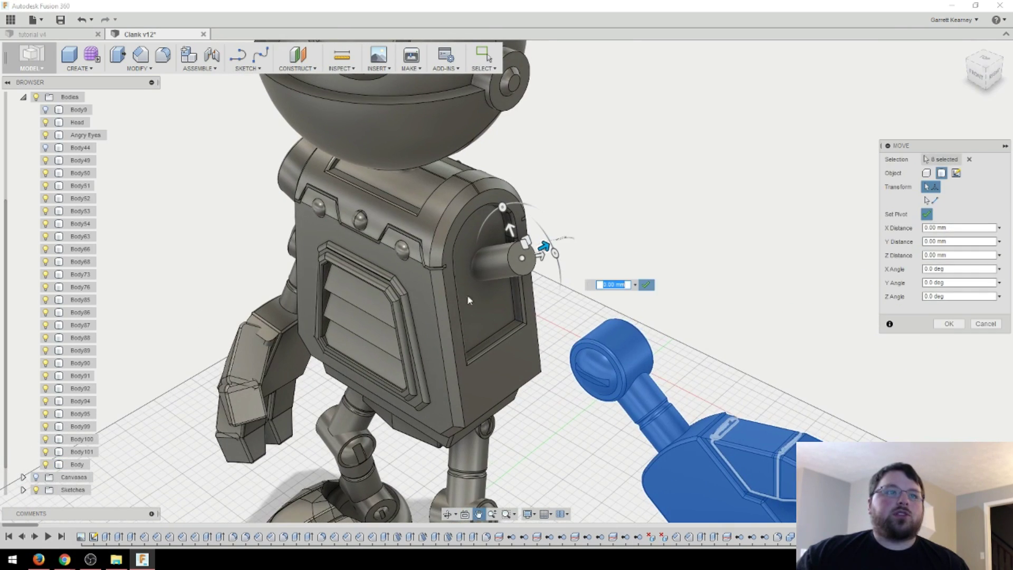
{"action": "left_click", "coordinate": [647, 284]}
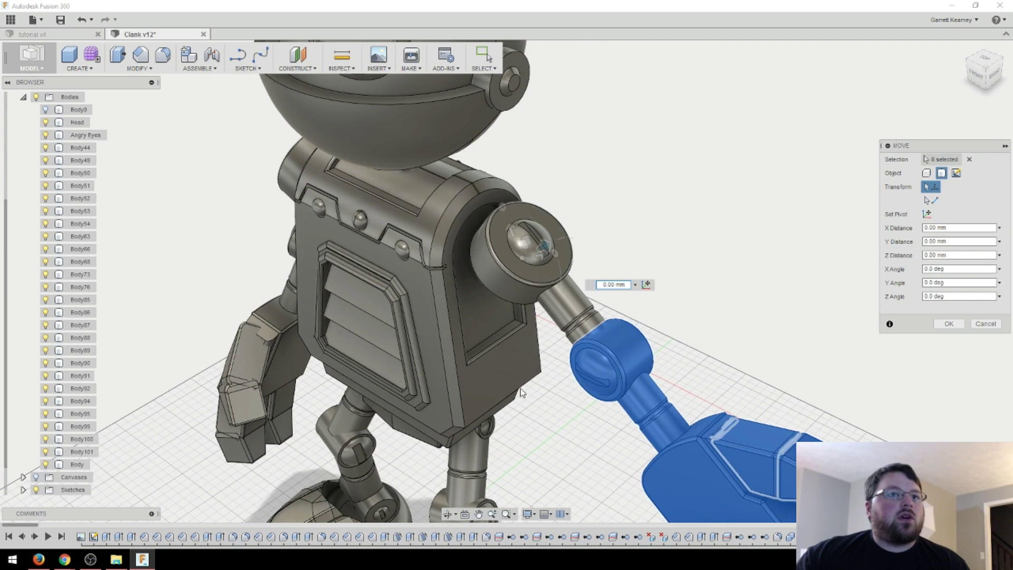
Rotate the arm 30 degrees about the Z axis at the shoulder pivot.
{"action": "middle_click_drag", "start_coordinate": [498, 381], "coordinate": [548, 369], "text": "shift"}
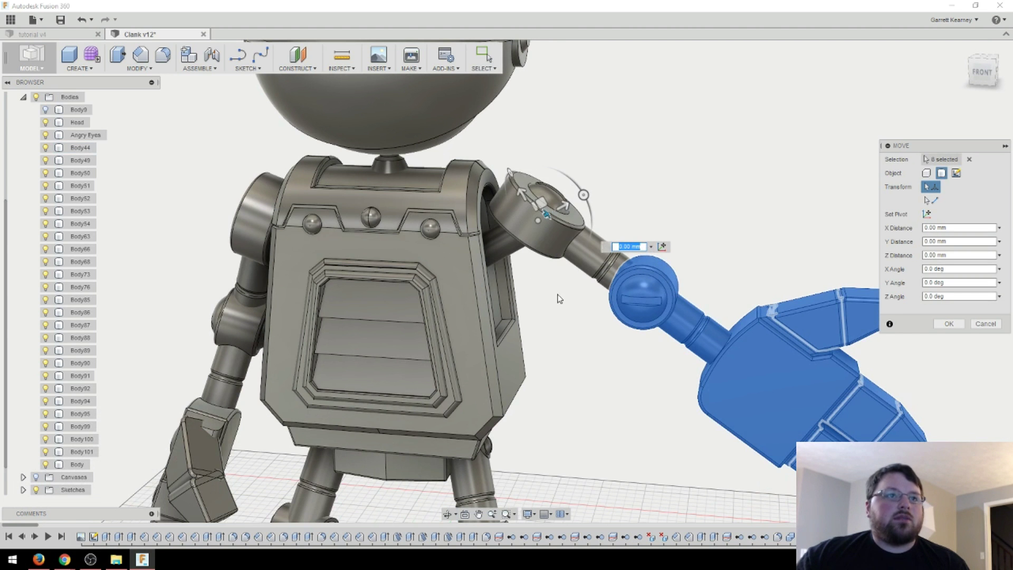
{"action": "mouse_move", "coordinate": [558, 299]}
{"action": "middle_mouse_down", "text": "shift"}
{"action": "mouse_move", "coordinate": [586, 318]}
{"action": "mouse_move", "coordinate": [579, 301]}
{"action": "mouse_move", "coordinate": [564, 316]}
{"action": "middle_mouse_up", "text": "shift"}
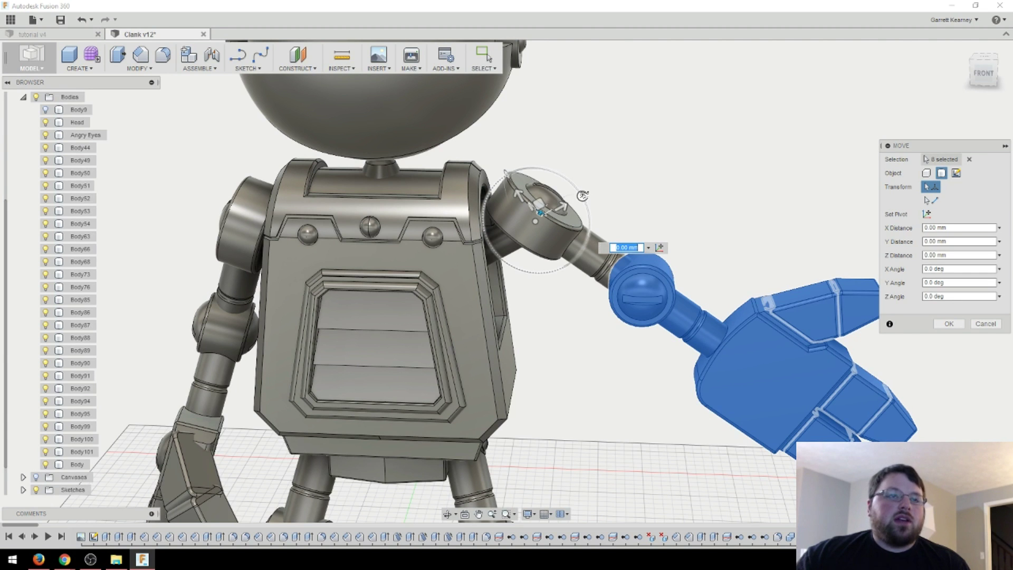
{"action": "left_click_drag", "start_coordinate": [581, 196], "coordinate": [589, 223]}
{"action": "middle_click_drag", "start_coordinate": [529, 305], "coordinate": [692, 269], "text": "shift"}
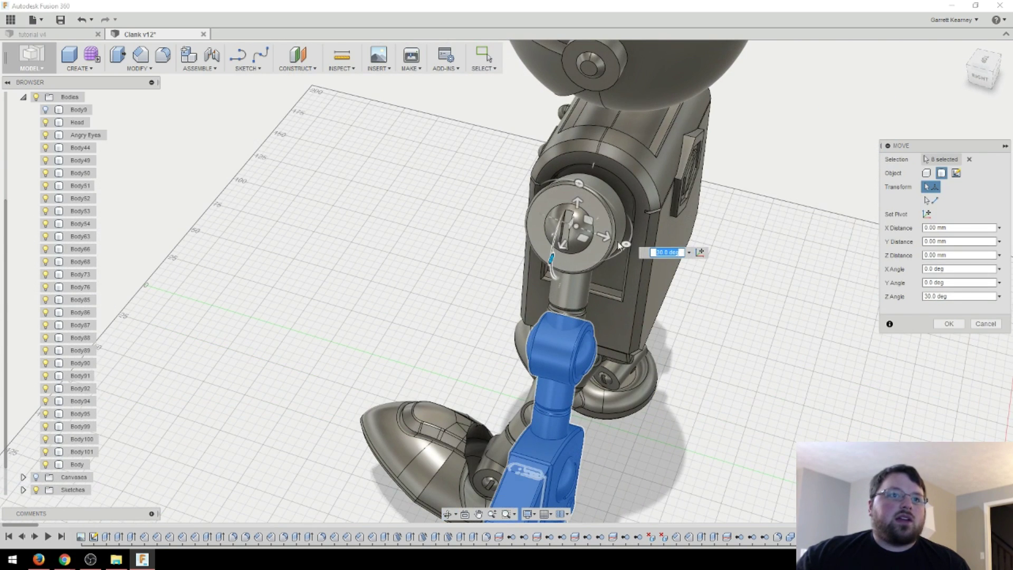
Swing the arm about the shoulder peg, offset it -7 mm along Y, and apply the move.
{"action": "left_click_drag", "start_coordinate": [579, 183], "coordinate": [614, 227]}
{"action": "middle_click_drag", "start_coordinate": [644, 348], "coordinate": [752, 318], "text": "shift"}
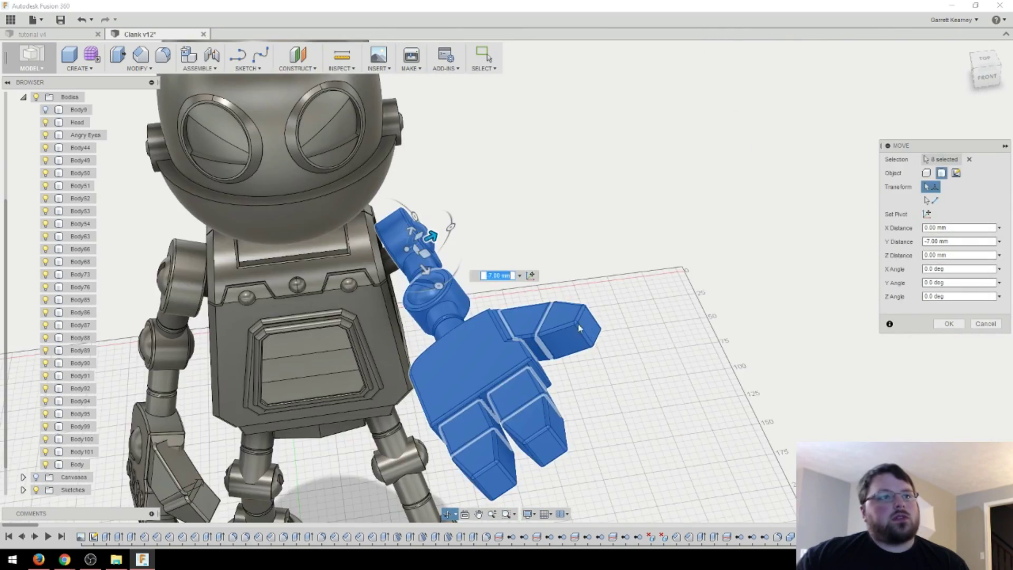
{"action": "middle_click_drag", "start_coordinate": [579, 326], "coordinate": [597, 319], "text": "shift"}
{"action": "middle_click_drag", "start_coordinate": [596, 319], "coordinate": [708, 336]}
{"action": "left_click", "coordinate": [952, 326]}
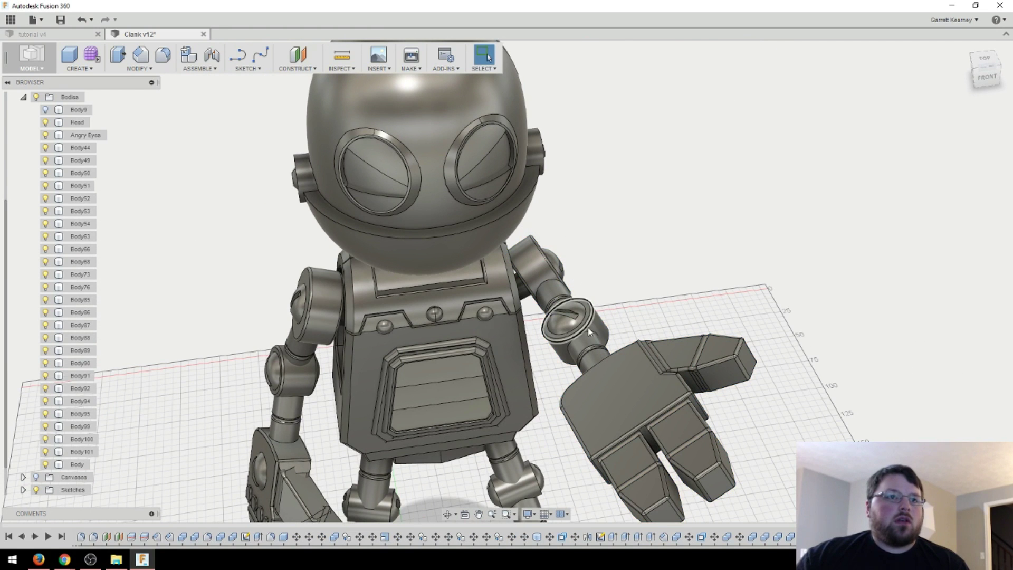
Select the seven forearm and hand bodies, Body49 through Body54 and Body76, and start the Move command on them.
{"action": "left_click", "coordinate": [80, 288]}
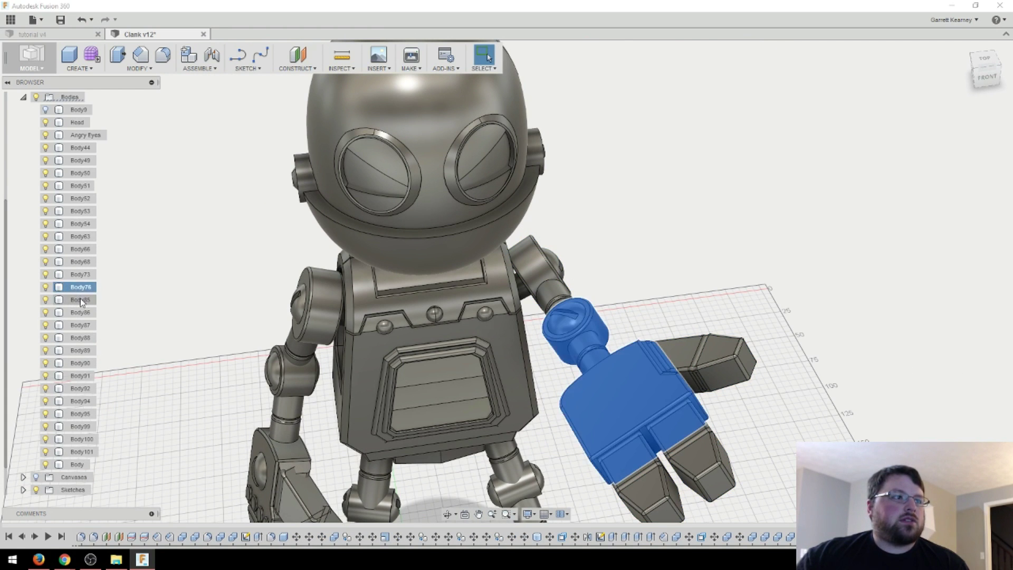
{"action": "left_click", "coordinate": [82, 300], "text": "shift"}
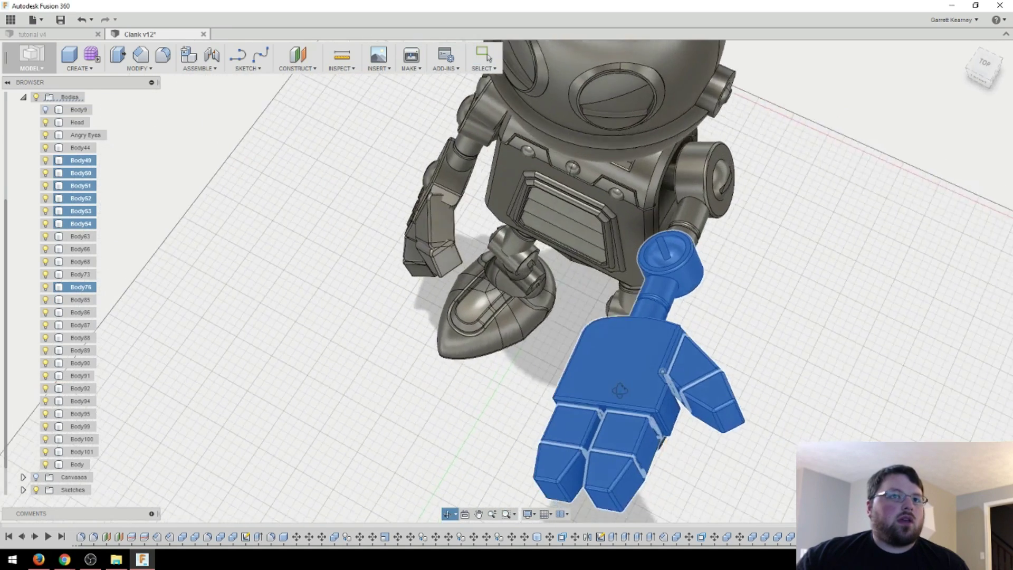
{"action": "middle_click_drag", "start_coordinate": [622, 389], "coordinate": [644, 386], "text": "shift"}
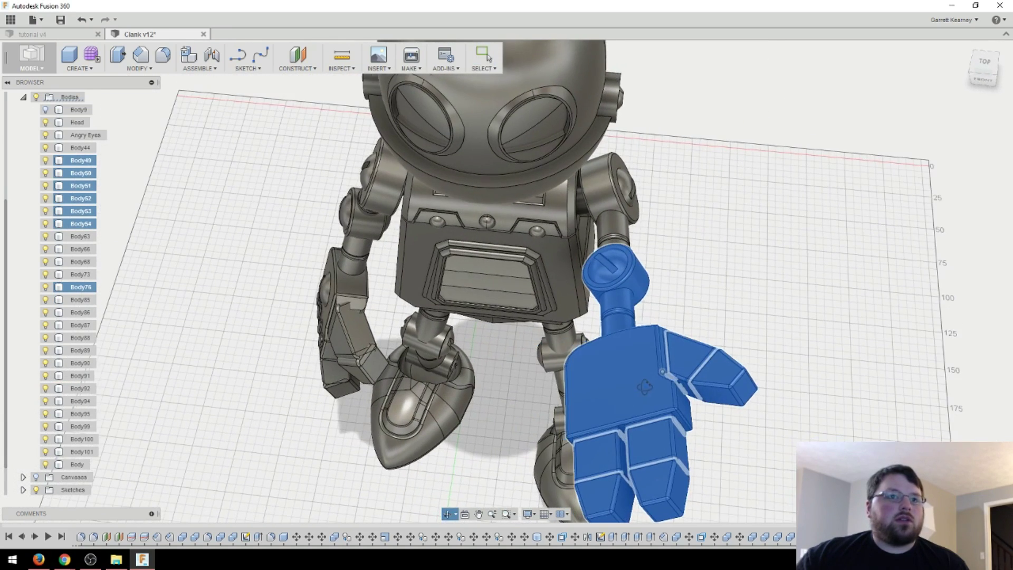
{"action": "right_click", "coordinate": [612, 263]}
{"action": "left_click", "coordinate": [634, 264]}
{"action": "scroll", "coordinate": [636, 267], "scroll_direction": "up", "scroll_amount": 3}
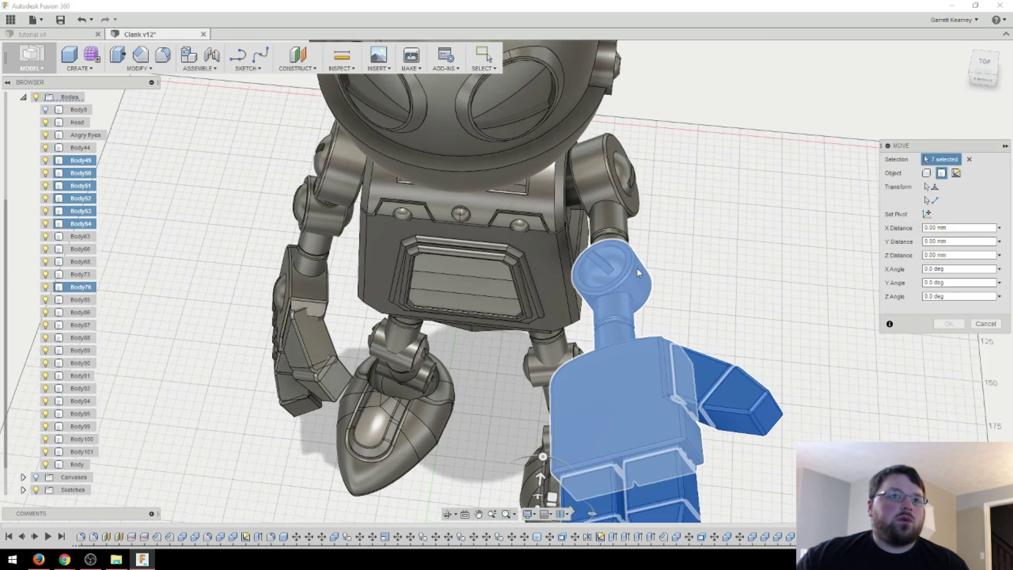
Hide Body76 and place the move pivot at the centre of the upper arm's end face at the elbow.
{"action": "left_click", "coordinate": [46, 288]}
{"action": "left_click", "coordinate": [46, 288]}
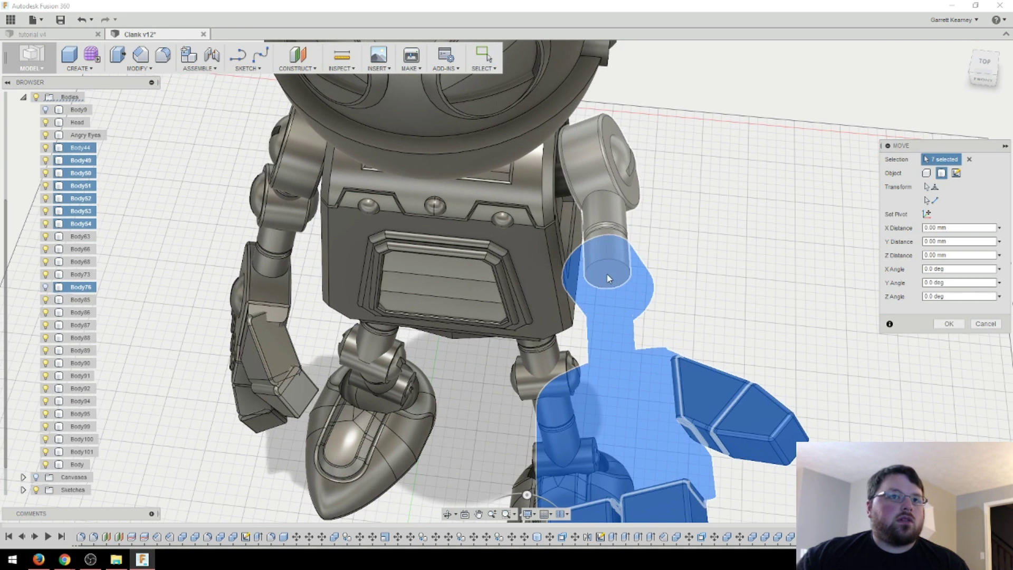
{"action": "scroll", "coordinate": [565, 469], "scroll_direction": "down", "scroll_amount": 3}
{"action": "middle_click_drag", "start_coordinate": [583, 381], "coordinate": [596, 284]}
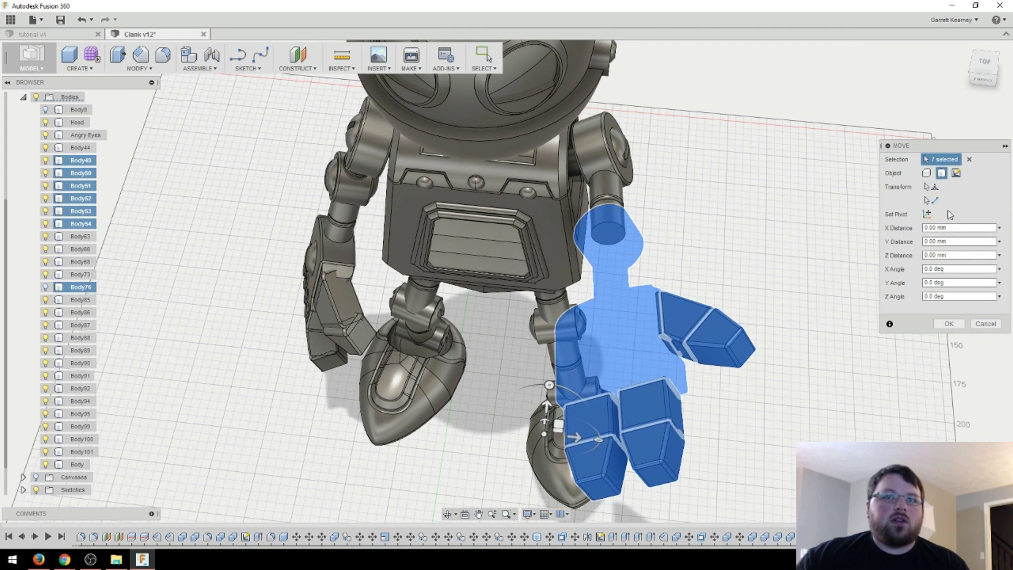
{"action": "left_click", "coordinate": [926, 215]}
{"action": "left_click", "coordinate": [602, 243]}
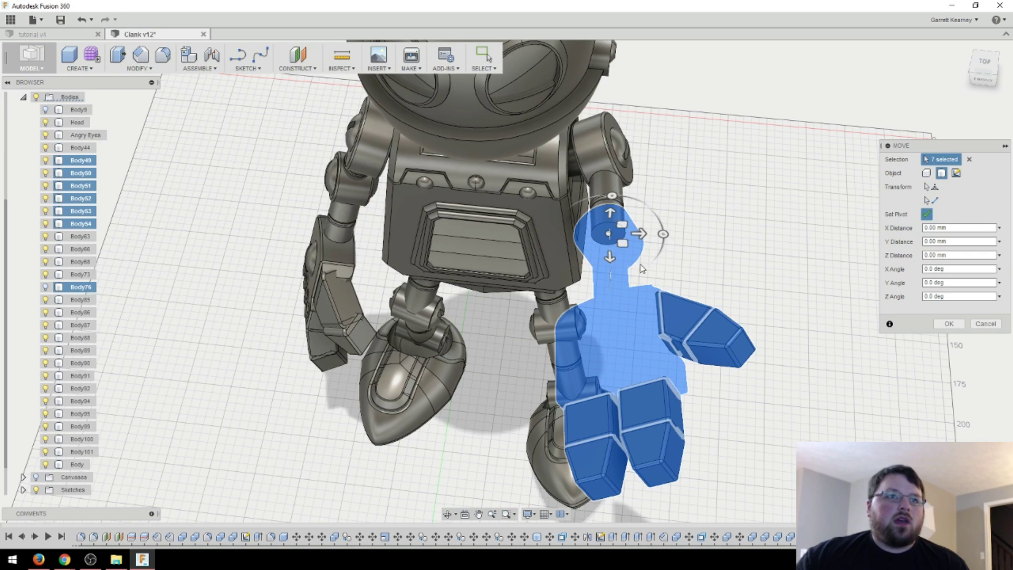
Rotate the elbow pivot's axes 30 degrees about Y, confirm the pivot, and show Body76 again.
{"action": "middle_click_drag", "start_coordinate": [640, 267], "coordinate": [651, 235], "text": "shift"}
{"action": "left_click_drag", "start_coordinate": [590, 166], "coordinate": [561, 172]}
{"action": "middle_click_drag", "start_coordinate": [612, 305], "coordinate": [605, 322], "text": "shift"}
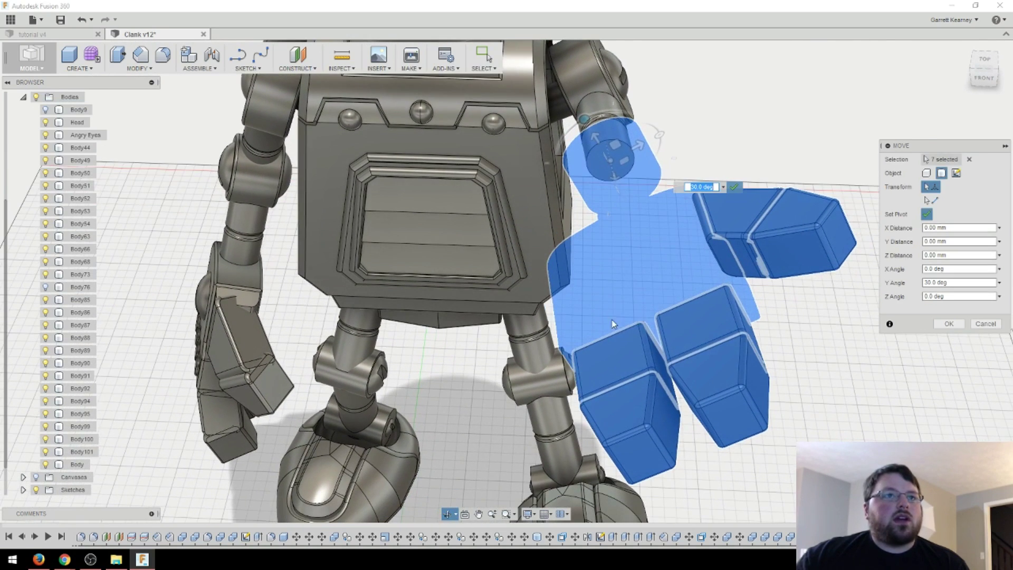
{"action": "left_click", "coordinate": [735, 188]}
{"action": "middle_click_drag", "start_coordinate": [646, 262], "coordinate": [713, 352], "text": "shift"}
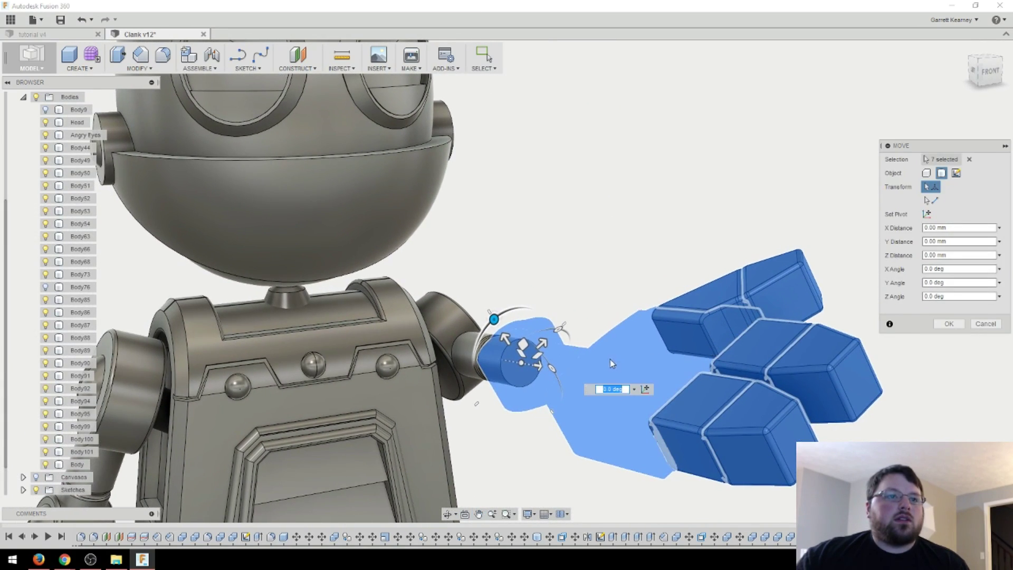
{"action": "middle_click_drag", "start_coordinate": [623, 352], "coordinate": [455, 502], "text": "shift"}
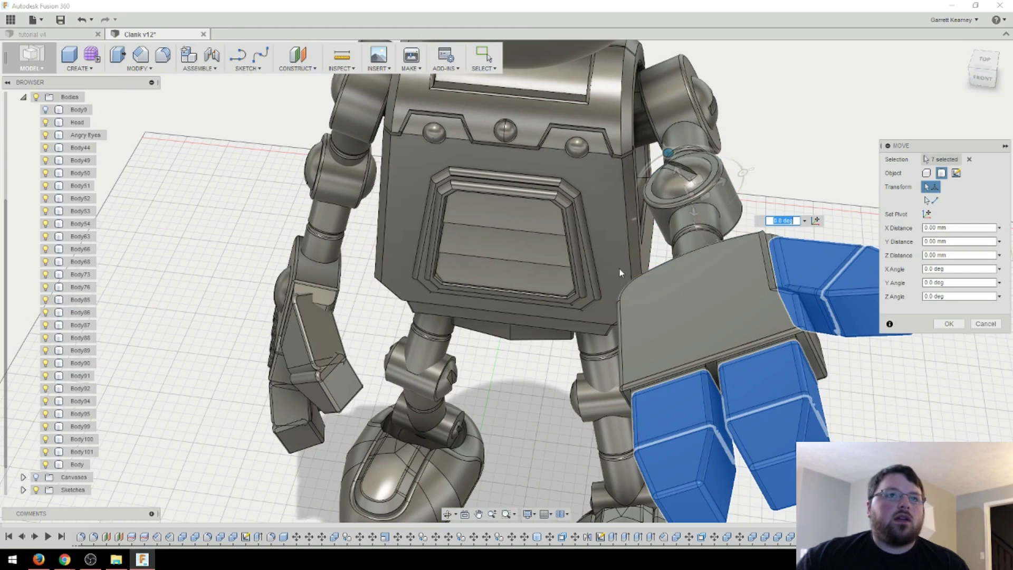
Rotate the selected forearm and hand bodies 70 degrees about the Y axis of the elbow pivot.
{"action": "middle_click_drag", "start_coordinate": [620, 272], "coordinate": [591, 287], "text": "shift"}
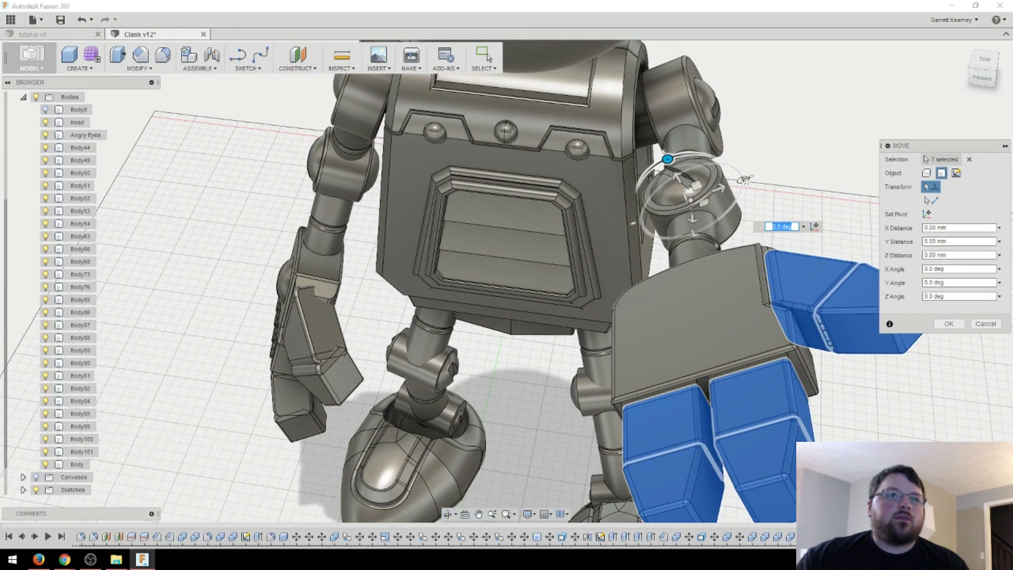
{"action": "left_click_drag", "start_coordinate": [744, 179], "coordinate": [717, 201]}
{"action": "left_click_drag", "start_coordinate": [670, 166], "coordinate": [649, 205]}
{"action": "middle_click_drag", "start_coordinate": [649, 205], "coordinate": [732, 241], "text": "shift"}
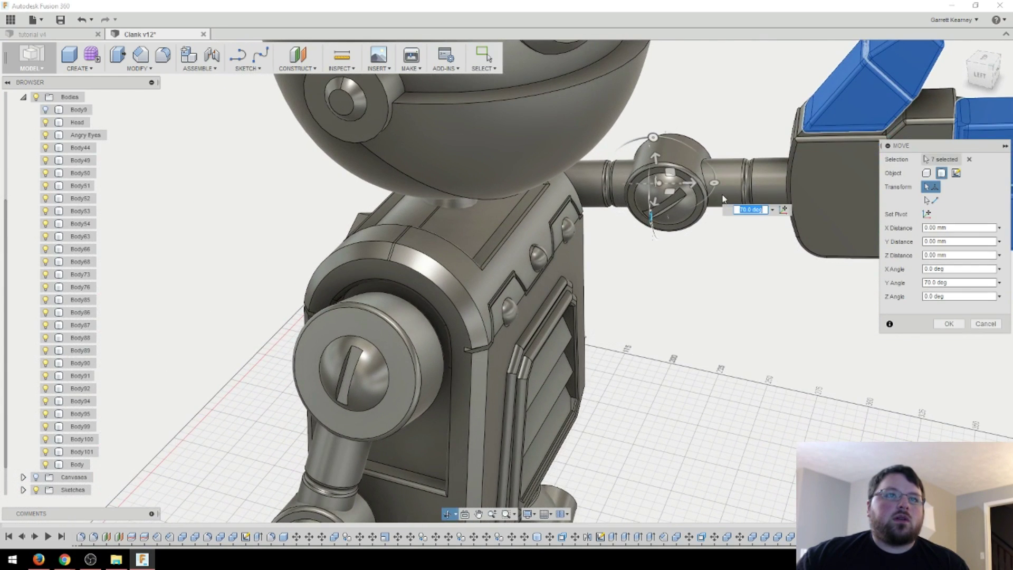
Bend the forearm and hand upward 75 degrees about the X axis of the elbow pivot and apply the move.
{"action": "left_click_drag", "start_coordinate": [654, 139], "coordinate": [642, 141]}
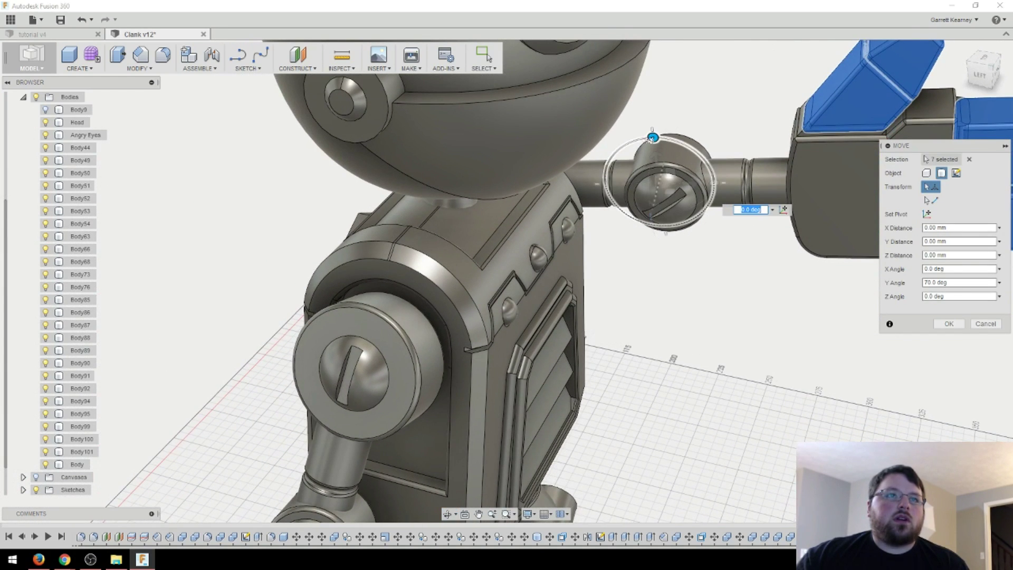
{"action": "left_click_drag", "start_coordinate": [613, 172], "coordinate": [612, 173]}
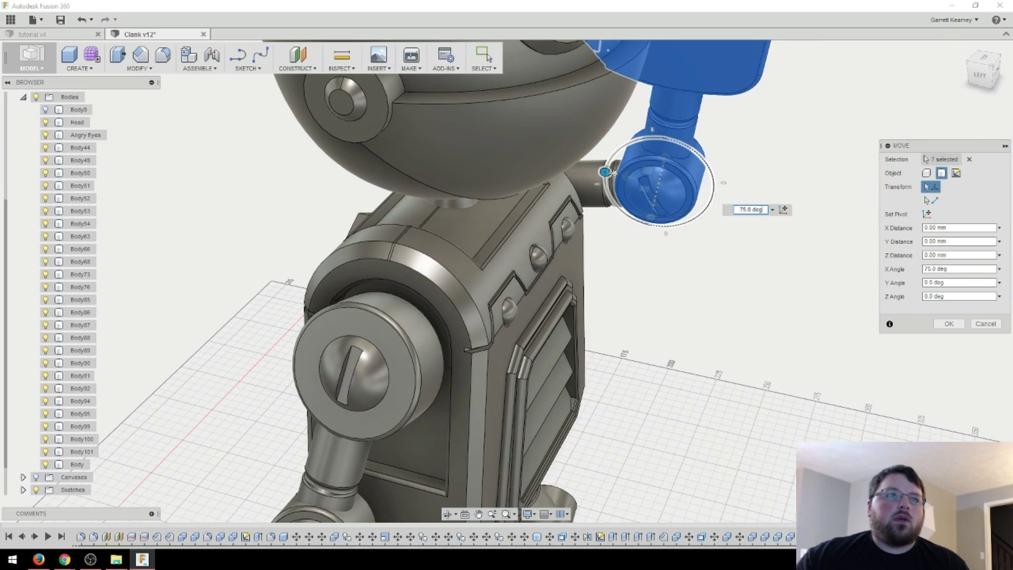
{"action": "middle_click_drag", "start_coordinate": [680, 295], "coordinate": [601, 366], "text": "shift"}
{"action": "scroll", "coordinate": [668, 287], "scroll_direction": "down", "scroll_amount": 6}
{"action": "scroll", "coordinate": [665, 275], "scroll_direction": "up", "scroll_amount": 6}
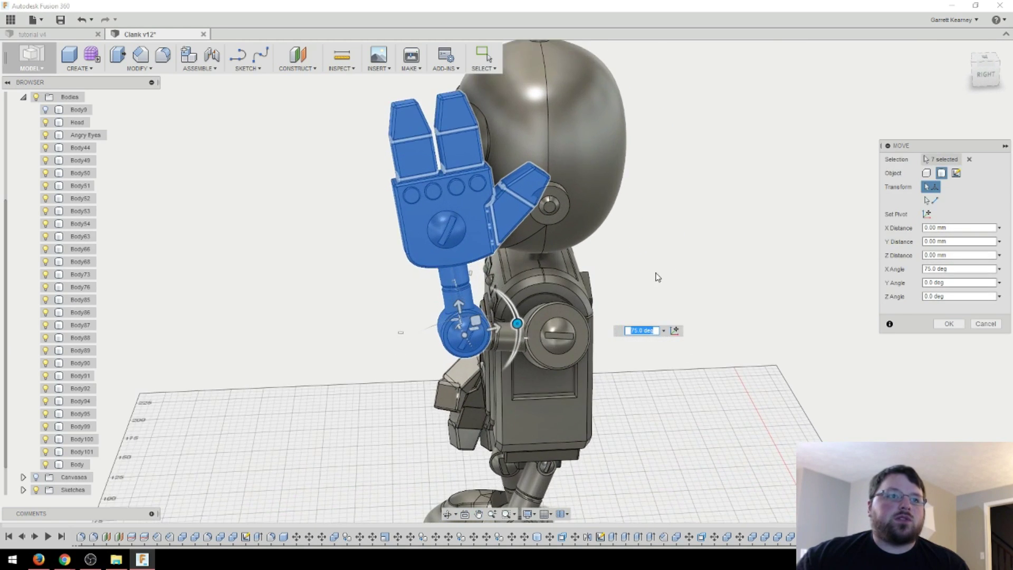
{"action": "scroll", "coordinate": [658, 283], "scroll_direction": "up", "scroll_amount": 1}
{"action": "middle_click_drag", "start_coordinate": [657, 284], "coordinate": [704, 236]}
{"action": "left_click", "coordinate": [949, 323]}
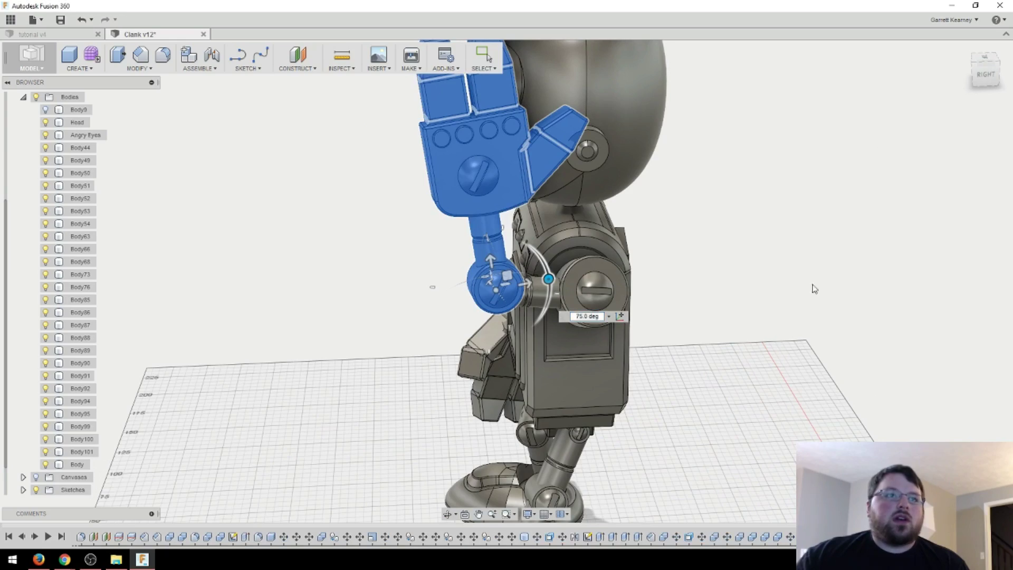
{"action": "left_click", "coordinate": [782, 289]}
{"action": "mouse_move", "coordinate": [737, 282]}
{"action": "middle_mouse_down", "text": "shift"}
{"action": "mouse_move", "coordinate": [752, 309]}
{"action": "mouse_move", "coordinate": [775, 285]}
{"action": "mouse_move", "coordinate": [679, 317]}
{"action": "mouse_move", "coordinate": [769, 301]}
{"action": "mouse_move", "coordinate": [735, 357]}
{"action": "mouse_move", "coordinate": [765, 338]}
{"action": "mouse_move", "coordinate": [734, 341]}
{"action": "mouse_move", "coordinate": [699, 252]}
{"action": "mouse_move", "coordinate": [685, 296]}
{"action": "mouse_move", "coordinate": [731, 282]}
{"action": "middle_mouse_up", "text": "shift"}
{"action": "scroll", "coordinate": [738, 375], "scroll_direction": "down", "scroll_amount": 4}
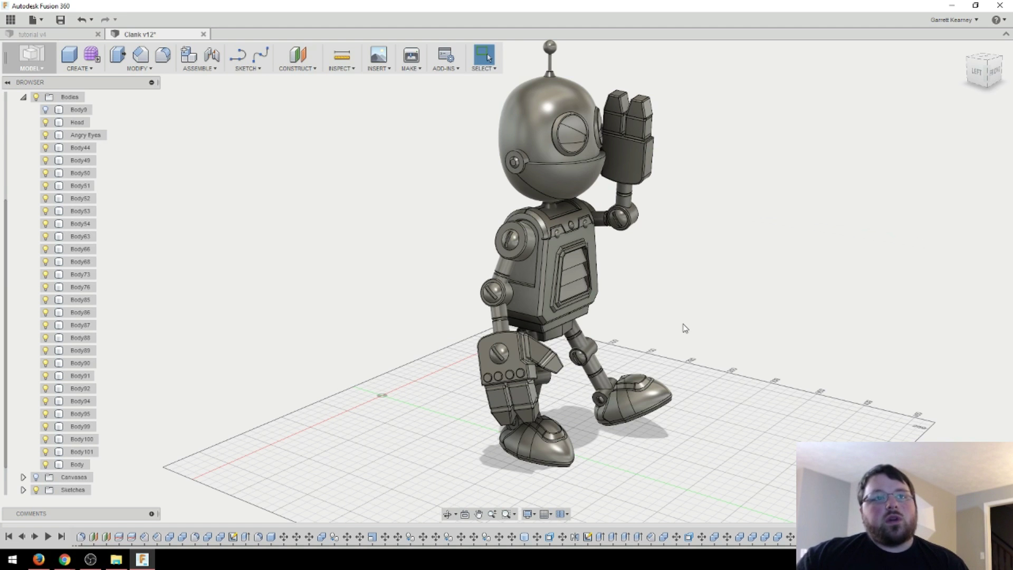
{"action": "middle_click_drag", "start_coordinate": [683, 323], "coordinate": [637, 338], "text": "shift"}
{"action": "middle_click_drag", "start_coordinate": [654, 299], "coordinate": [671, 313], "text": "shift"}
Select the finger segment Body51 on the raised hand, hide it, show it again, and clear the selection.
{"action": "scroll", "coordinate": [699, 328], "scroll_direction": "up", "scroll_amount": 8}
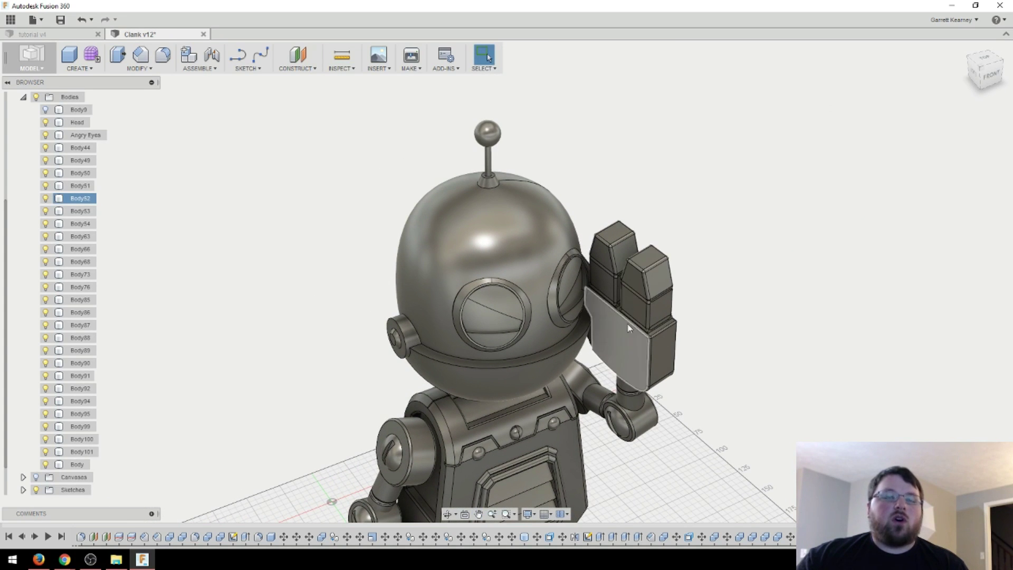
{"action": "left_click", "coordinate": [83, 191]}
{"action": "mouse_move", "coordinate": [261, 256]}
{"action": "middle_mouse_down", "text": "shift"}
{"action": "mouse_move", "coordinate": [197, 247]}
{"action": "mouse_move", "coordinate": [181, 232]}
{"action": "mouse_move", "coordinate": [275, 242]}
{"action": "middle_mouse_up", "text": "shift"}
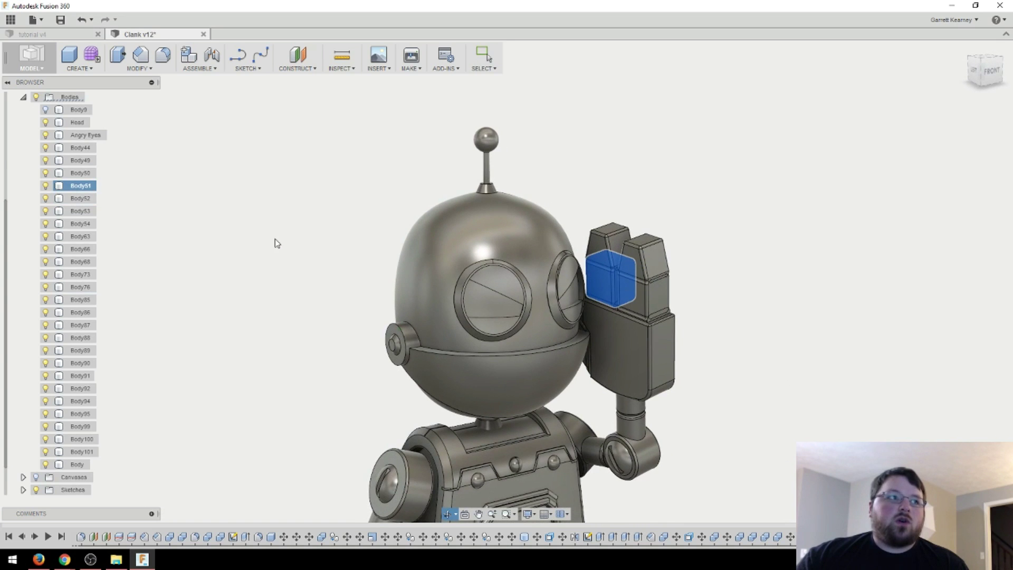
{"action": "left_click", "coordinate": [83, 186]}
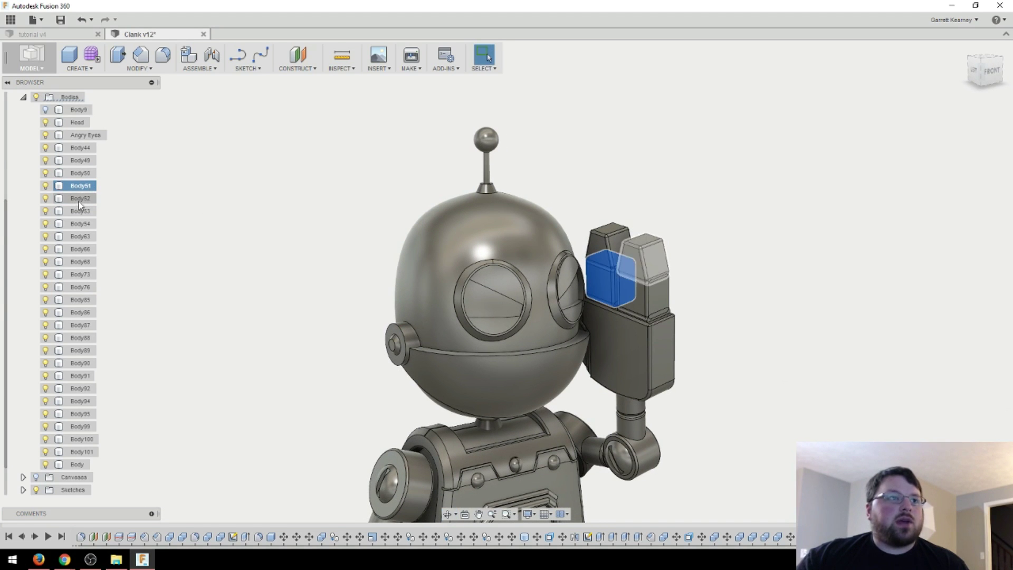
{"action": "scroll", "coordinate": [847, 289], "scroll_direction": "up", "scroll_amount": 5}
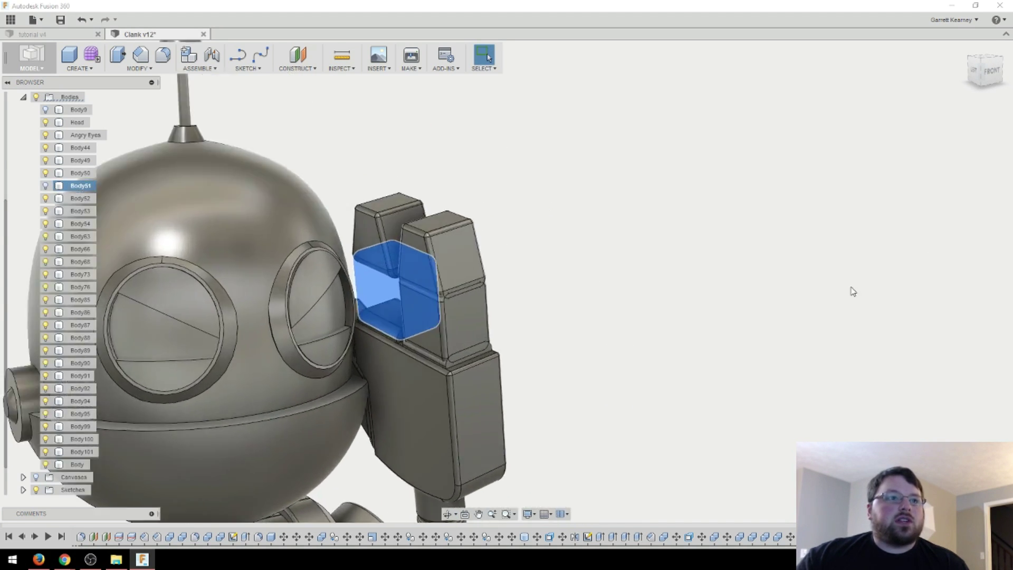
{"action": "mouse_move", "coordinate": [493, 315]}
{"action": "middle_mouse_down", "text": "shift"}
{"action": "mouse_move", "coordinate": [546, 273]}
{"action": "mouse_move", "coordinate": [523, 298]}
{"action": "mouse_move", "coordinate": [477, 310]}
{"action": "mouse_move", "coordinate": [443, 297]}
{"action": "mouse_move", "coordinate": [518, 303]}
{"action": "mouse_move", "coordinate": [515, 287]}
{"action": "mouse_move", "coordinate": [473, 303]}
{"action": "mouse_move", "coordinate": [491, 310]}
{"action": "middle_mouse_up", "text": "shift"}
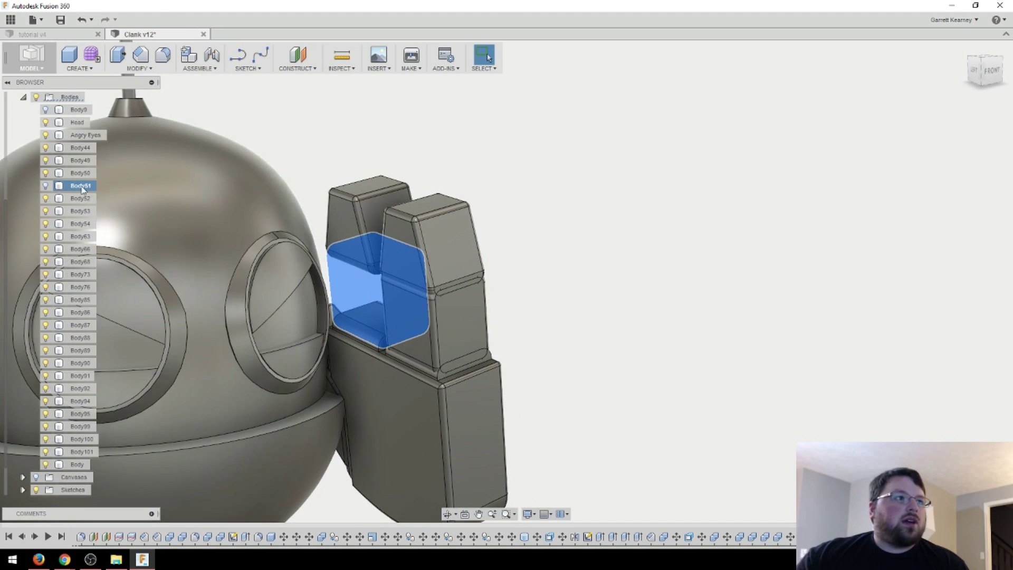
{"action": "left_click", "coordinate": [46, 186]}
{"action": "middle_click_drag", "start_coordinate": [432, 332], "coordinate": [469, 322], "text": "shift"}
{"action": "key", "text": "Escape"}
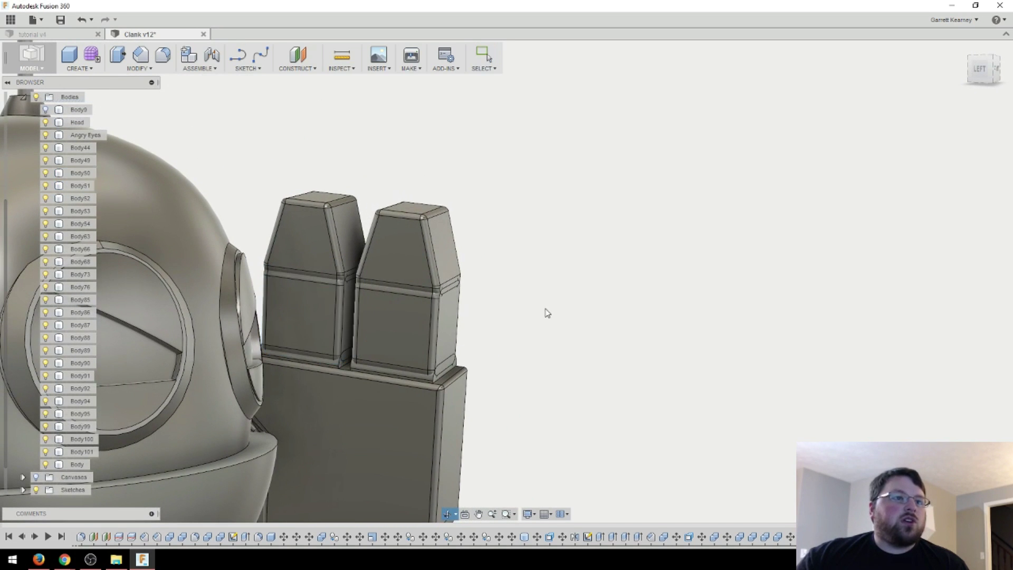
{"action": "scroll", "coordinate": [575, 337], "scroll_direction": "down", "scroll_amount": 8}
{"action": "middle_click_drag", "start_coordinate": [649, 341], "coordinate": [781, 328], "text": "shift"}
{"action": "scroll", "coordinate": [333, 257], "scroll_direction": "down", "scroll_amount": 2}
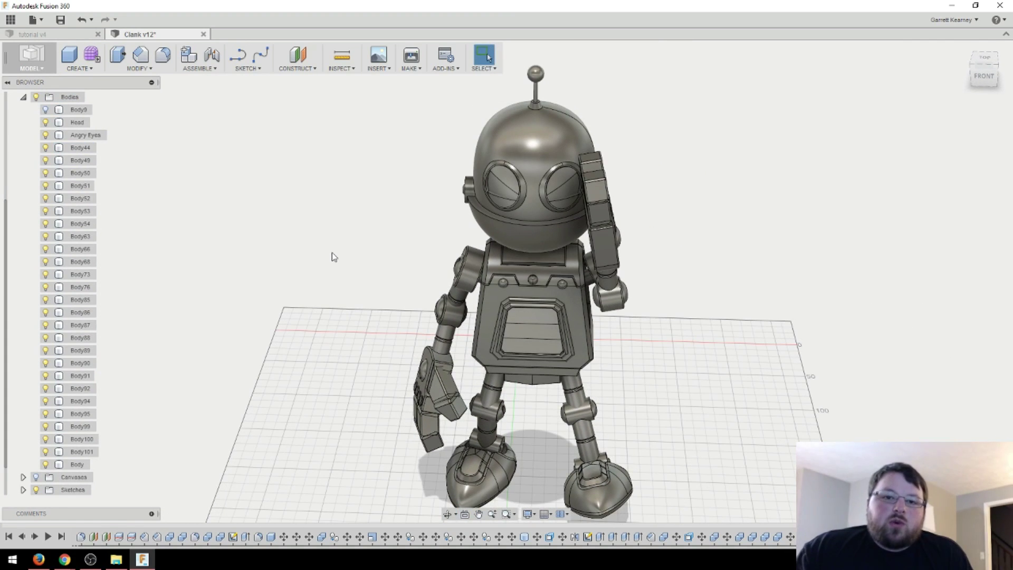